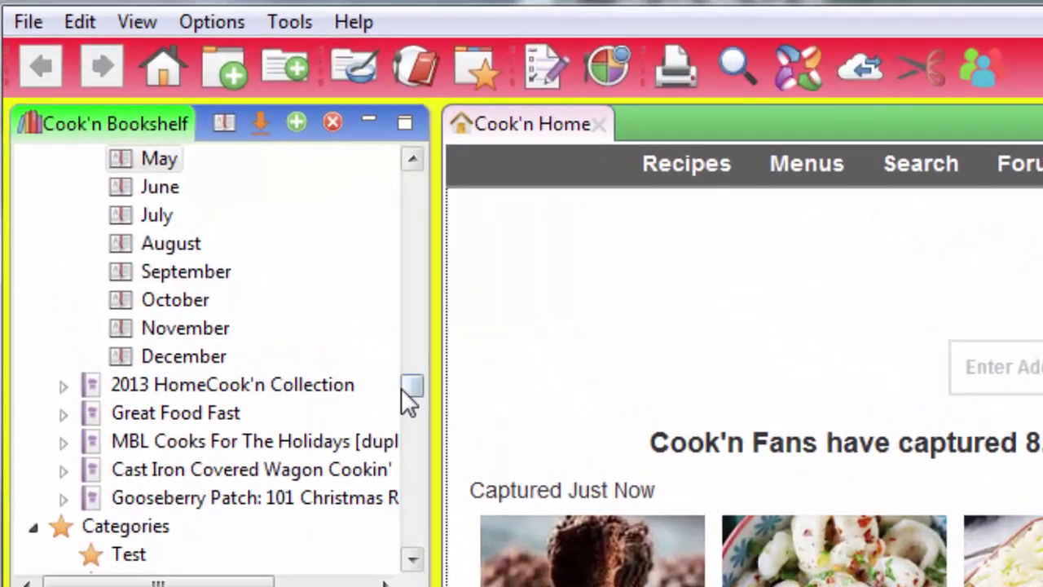
Step: Collapse the Dan's Recipes, 30-Minute Main Dishes and next expanded cookbook branches in the bookshelf
{"action": "left_click_drag", "start_coordinate": [409, 397], "coordinate": [410, 168]}
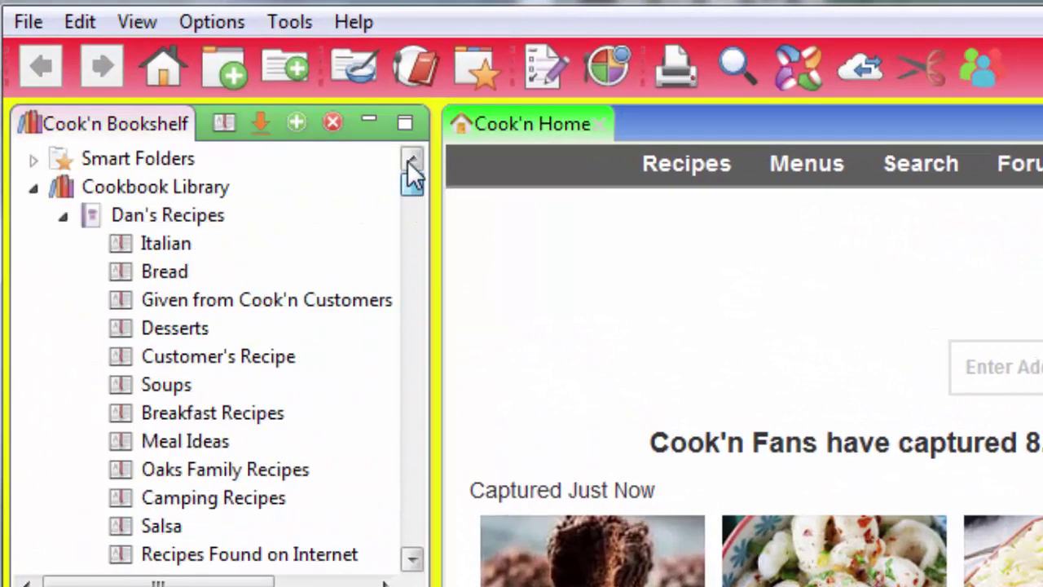
{"action": "left_click", "coordinate": [63, 216]}
{"action": "left_click", "coordinate": [65, 244]}
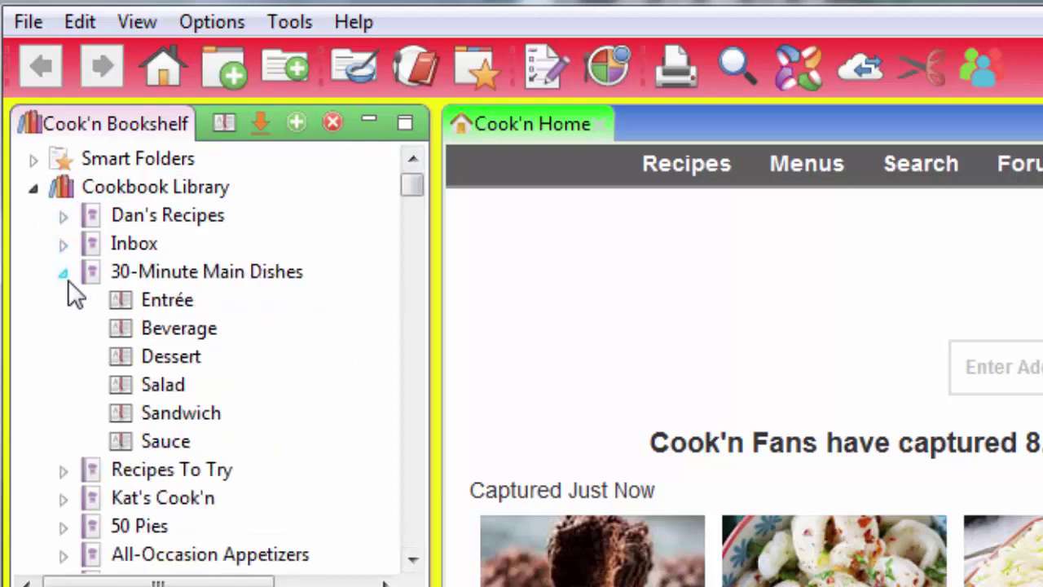
{"action": "left_click", "coordinate": [63, 271]}
Step: Collapse the Cast Iron "Covered Wagon" and 2016 HomeCook'n Collection cookbooks to reveal Categories
{"action": "scroll", "coordinate": [93, 413], "scroll_direction": "down", "scroll_amount": 2}
{"action": "scroll", "coordinate": [93, 413], "scroll_direction": "down", "scroll_amount": 12}
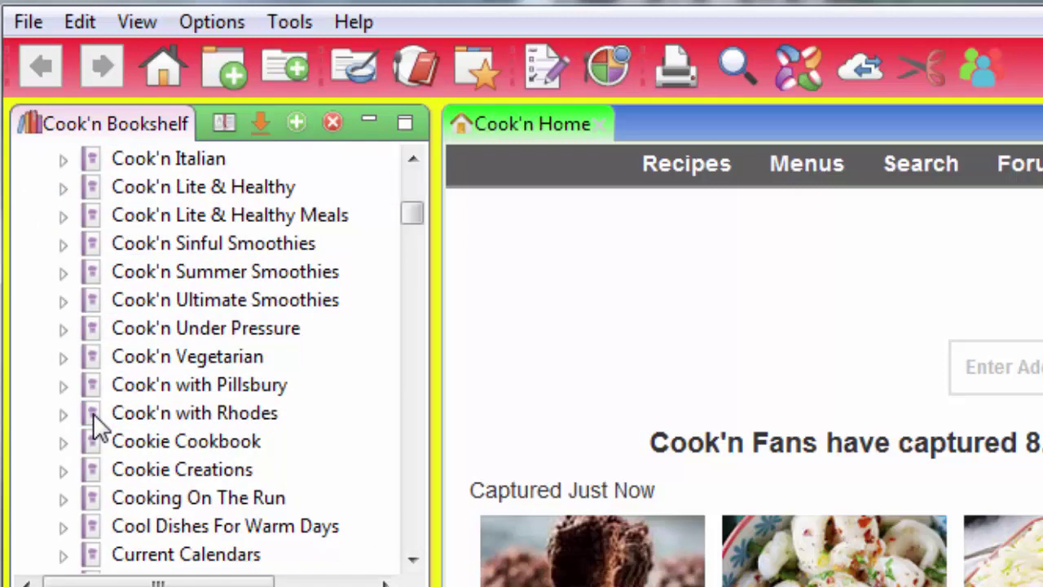
{"action": "scroll", "coordinate": [93, 414], "scroll_direction": "down", "scroll_amount": 10}
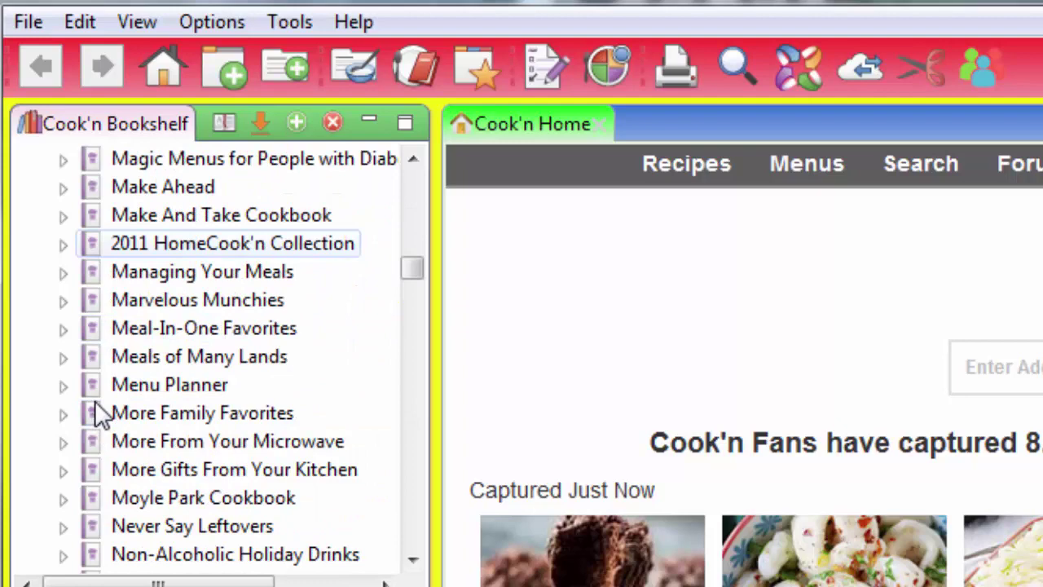
{"action": "scroll", "coordinate": [94, 400], "scroll_direction": "down", "scroll_amount": 5}
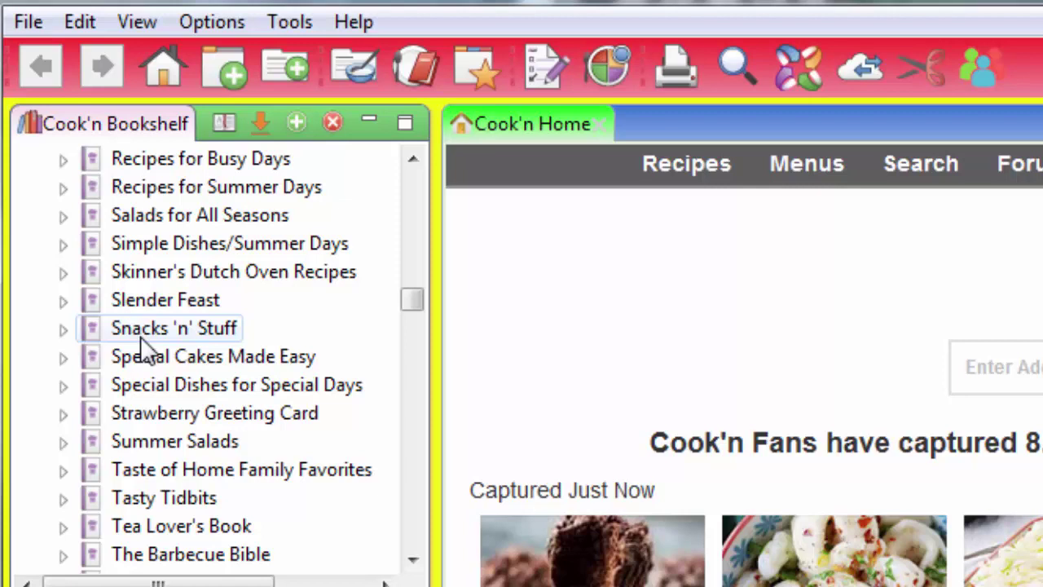
{"action": "scroll", "coordinate": [141, 336], "scroll_direction": "down", "scroll_amount": 2}
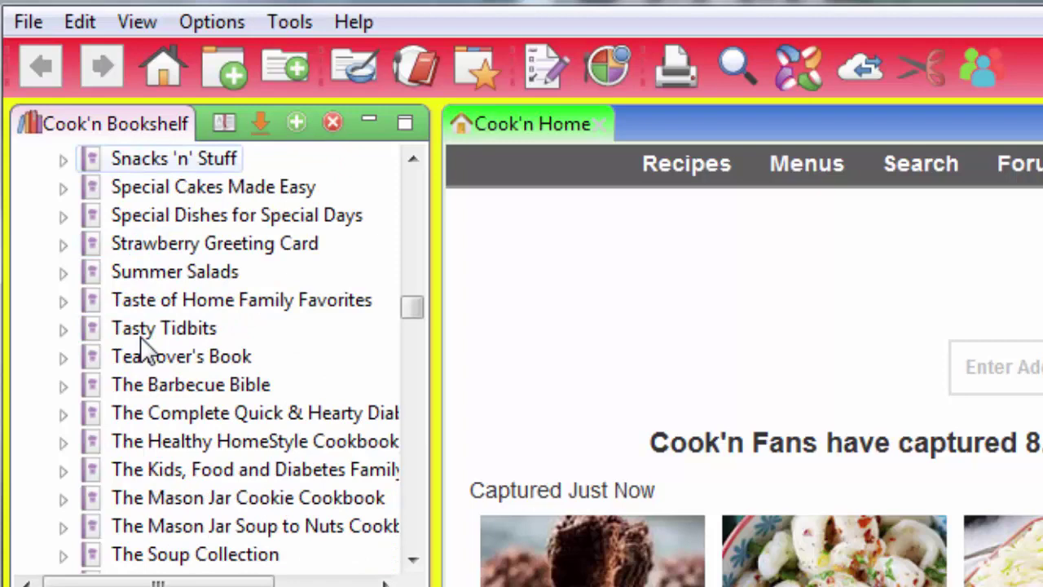
{"action": "scroll", "coordinate": [140, 337], "scroll_direction": "down", "scroll_amount": 1}
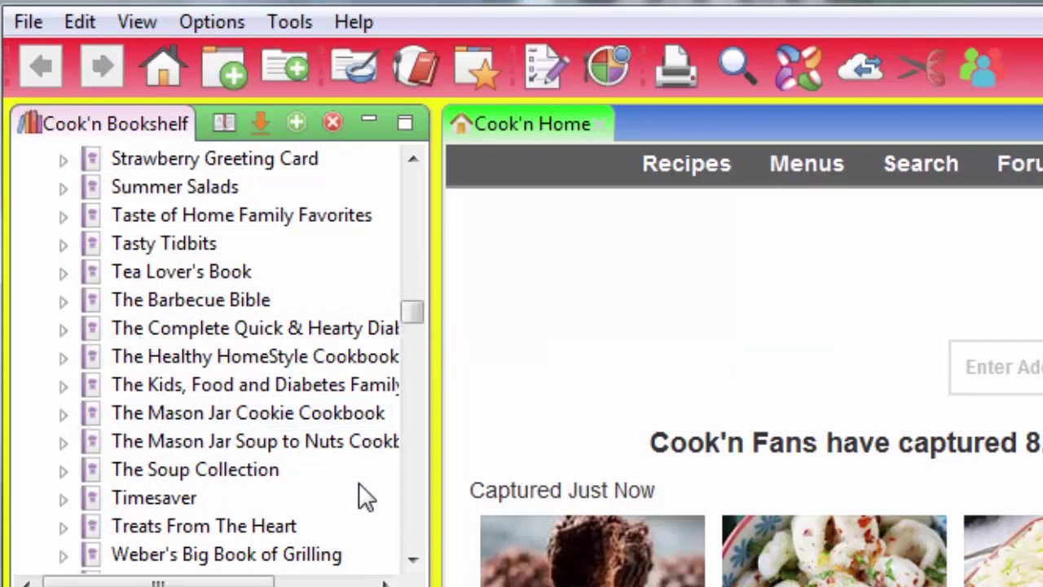
{"action": "scroll", "coordinate": [341, 513], "scroll_direction": "down", "scroll_amount": 2}
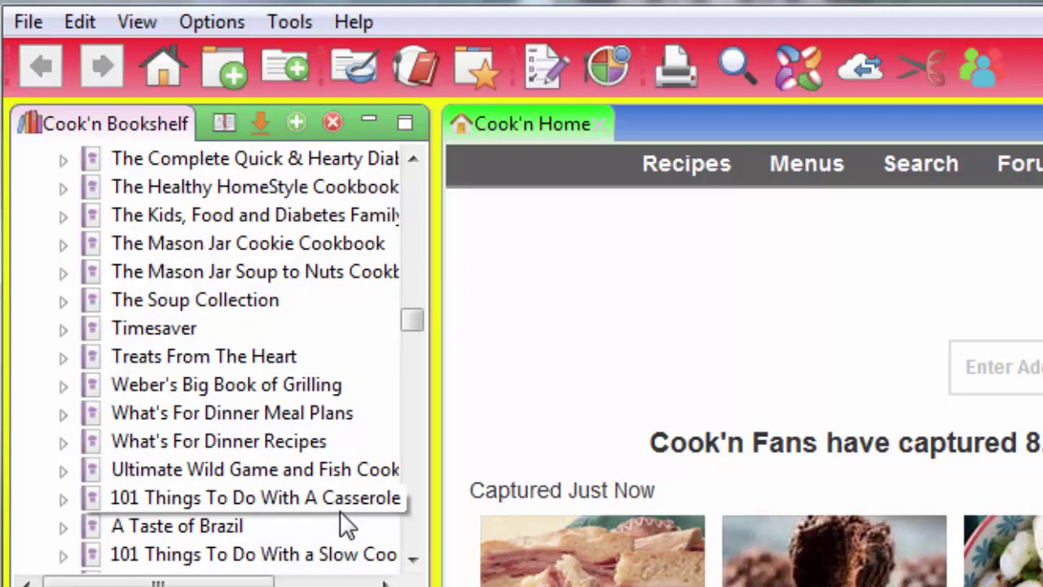
{"action": "scroll", "coordinate": [340, 510], "scroll_direction": "down", "scroll_amount": 1}
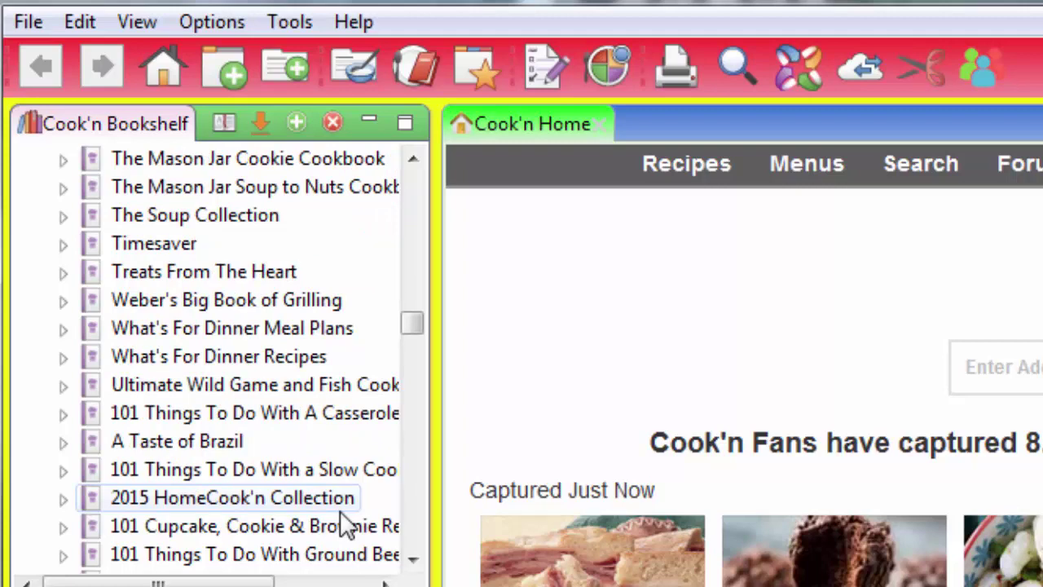
{"action": "scroll", "coordinate": [342, 521], "scroll_direction": "down", "scroll_amount": 3}
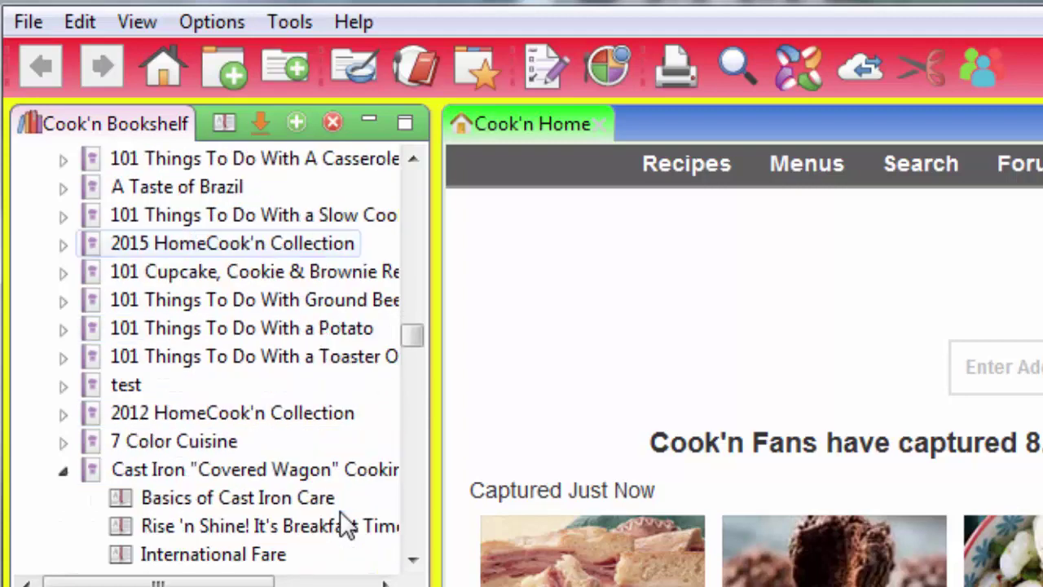
{"action": "scroll", "coordinate": [346, 525], "scroll_direction": "down", "scroll_amount": 1}
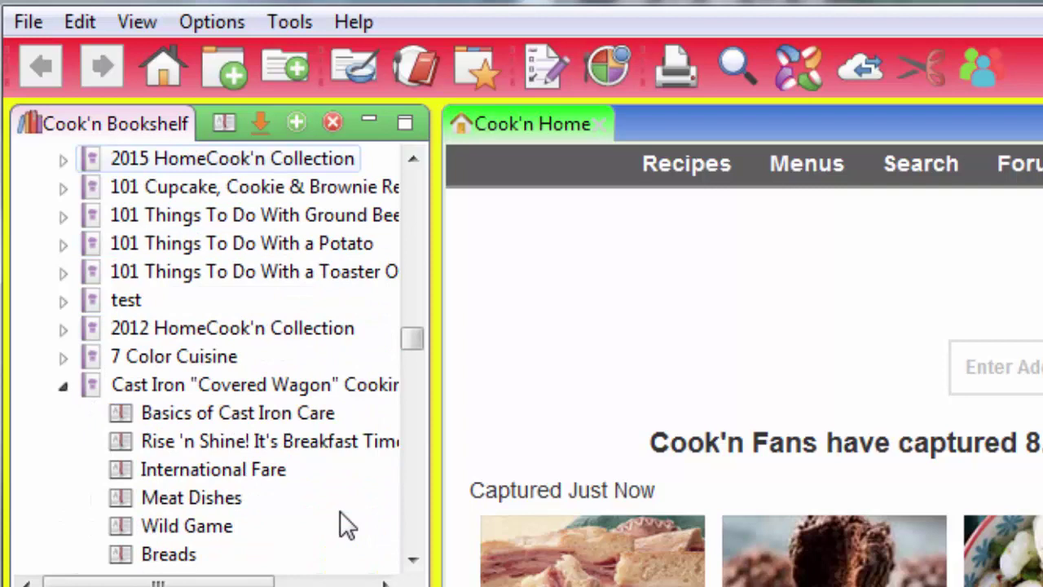
{"action": "left_click", "coordinate": [63, 386]}
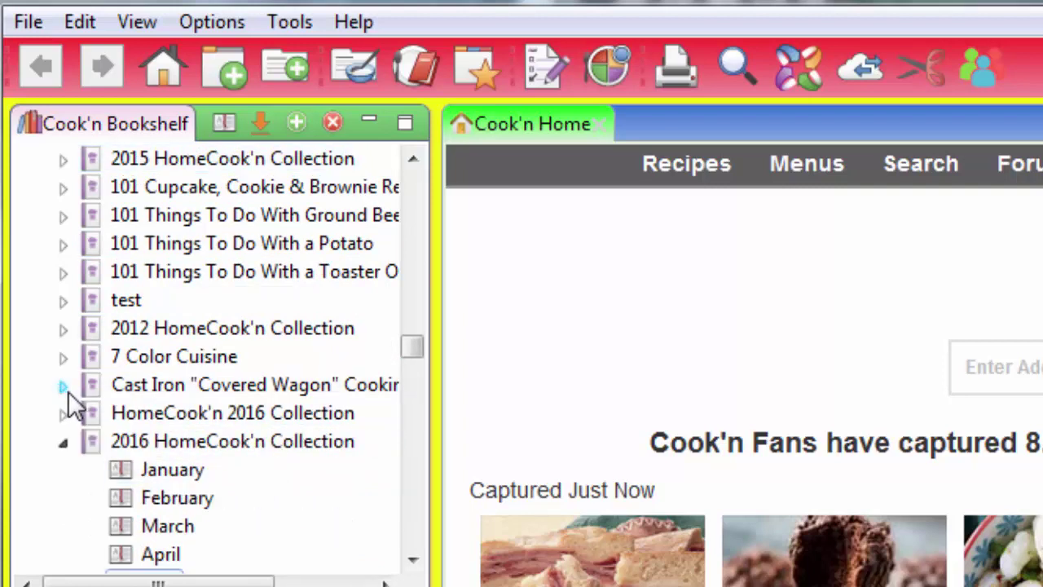
{"action": "left_click", "coordinate": [64, 443]}
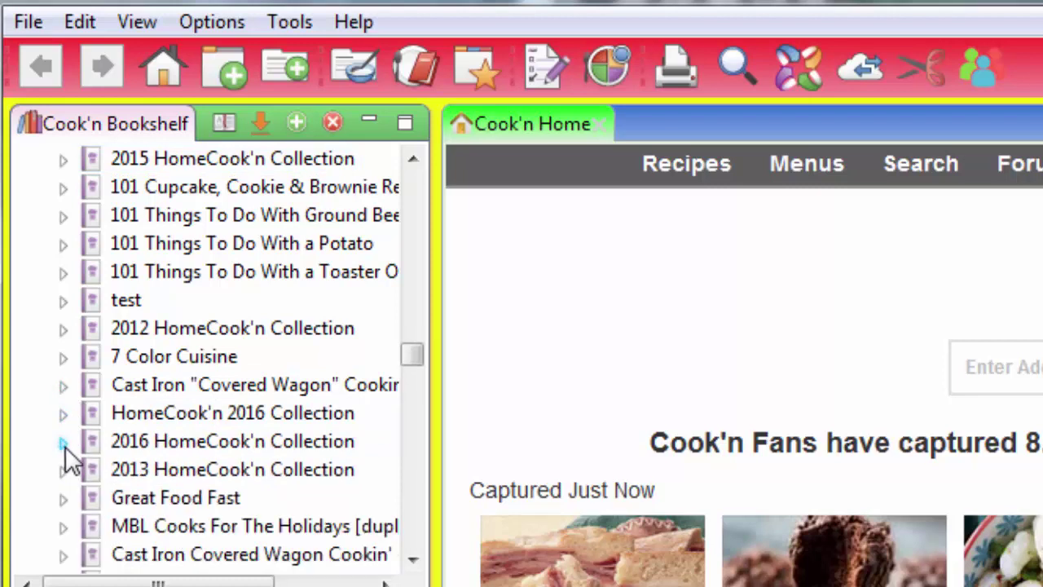
{"action": "scroll", "coordinate": [69, 456], "scroll_direction": "down", "scroll_amount": 4}
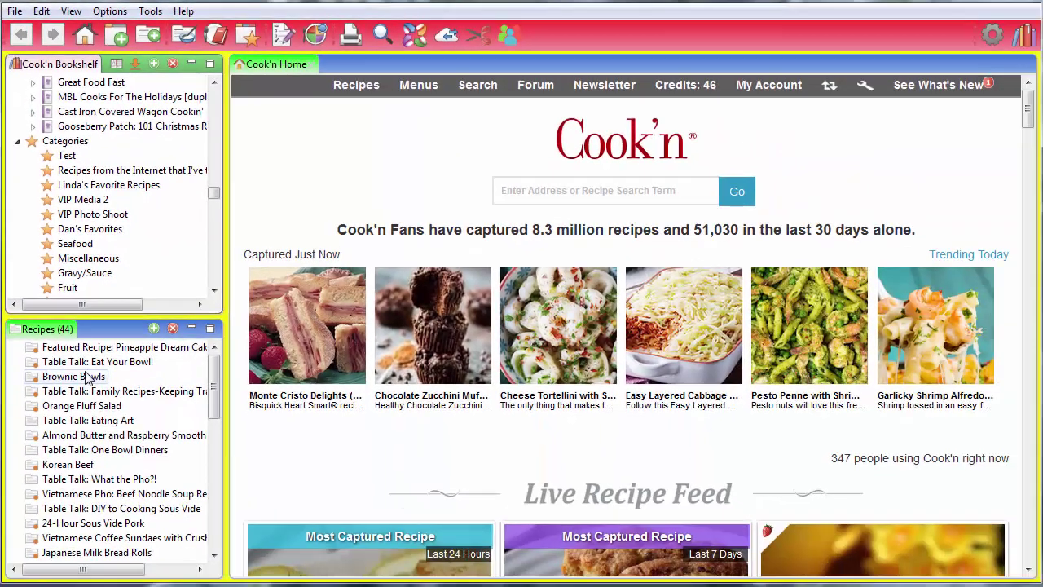
Step: Open Brownie Bowls and review its ingredients and directions
{"action": "left_click", "coordinate": [87, 378]}
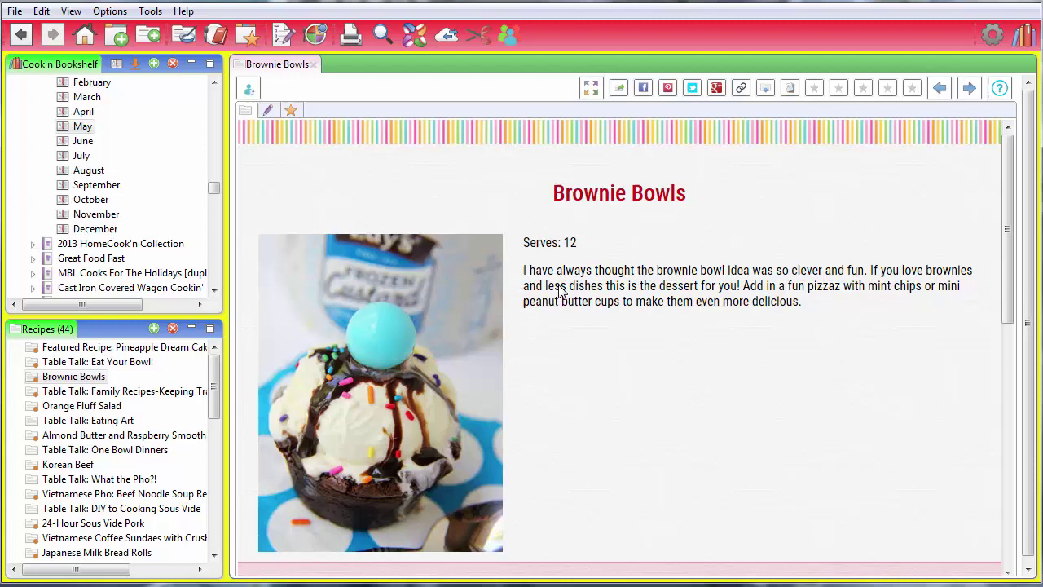
{"action": "scroll", "coordinate": [559, 291], "scroll_direction": "down", "scroll_amount": 9}
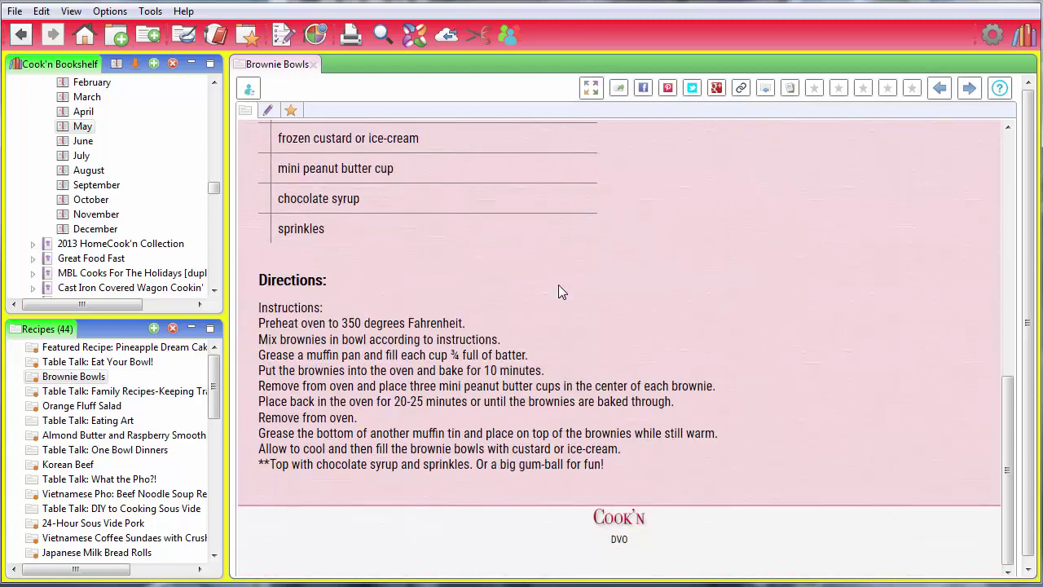
{"action": "scroll", "coordinate": [559, 292], "scroll_direction": "up", "scroll_amount": 8}
{"action": "scroll", "coordinate": [558, 292], "scroll_direction": "up", "scroll_amount": 1}
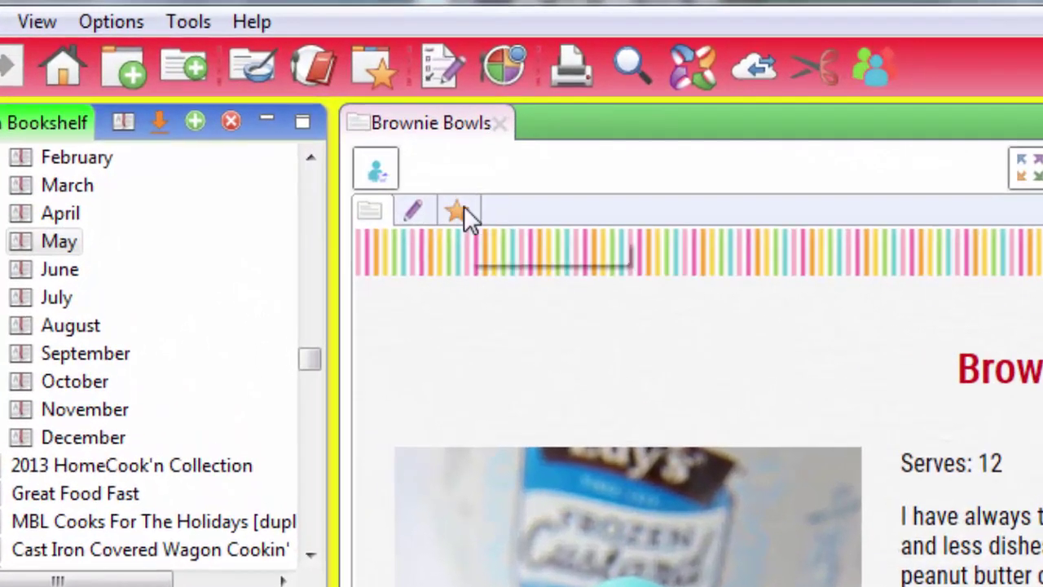
Step: Check Desserts/Cookies in the Brownie Bowls category listing and save the assignment
{"action": "left_click", "coordinate": [463, 208]}
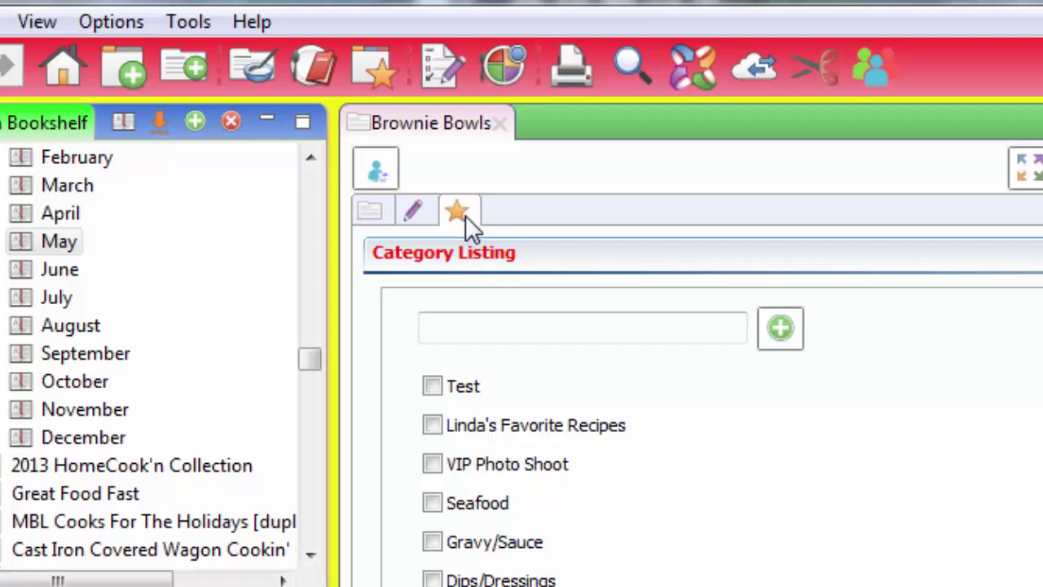
{"action": "left_click", "coordinate": [416, 207]}
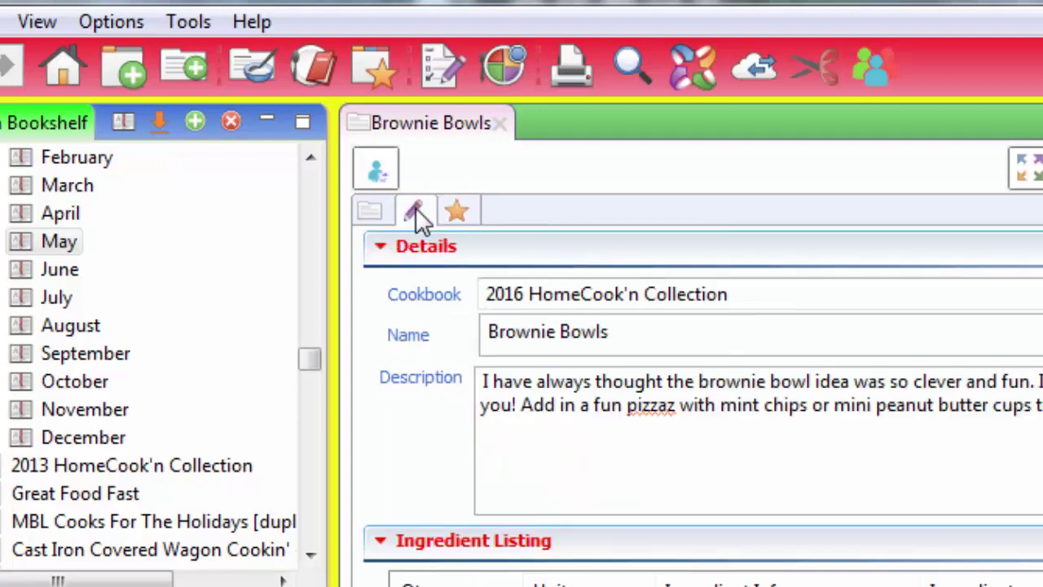
{"action": "left_click", "coordinate": [373, 208]}
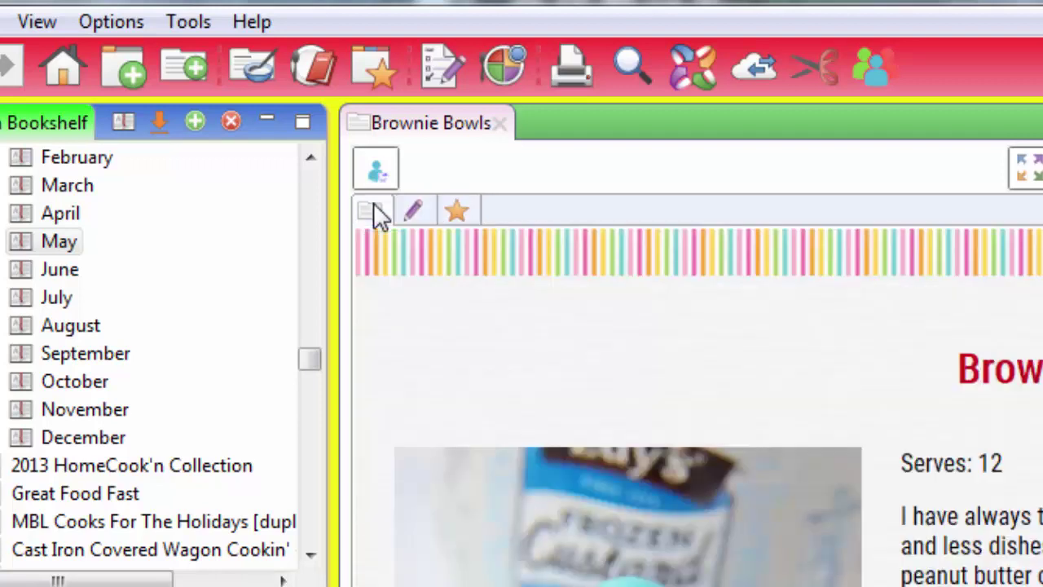
{"action": "left_click", "coordinate": [447, 208]}
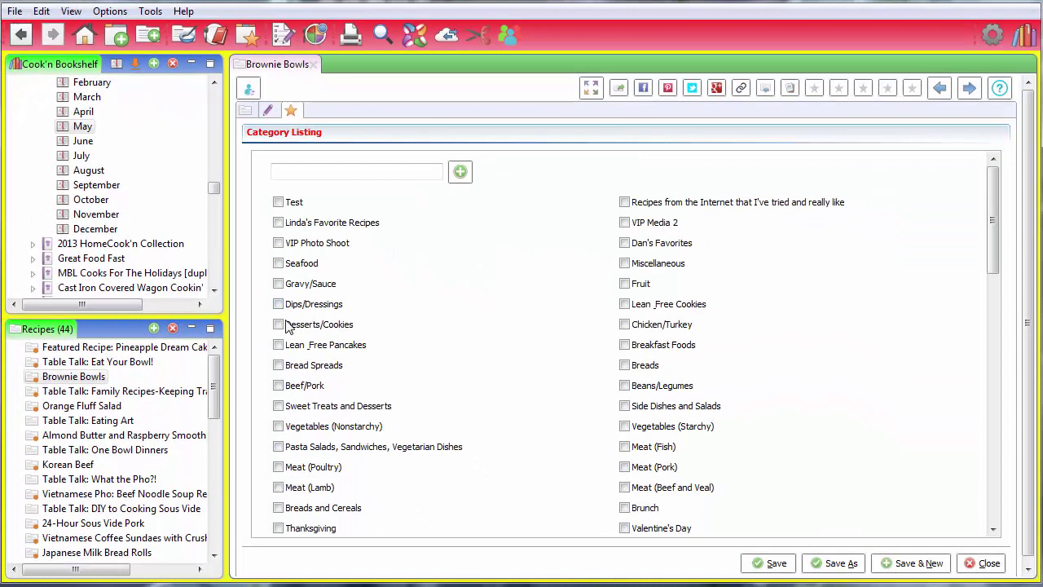
{"action": "left_click", "coordinate": [279, 324]}
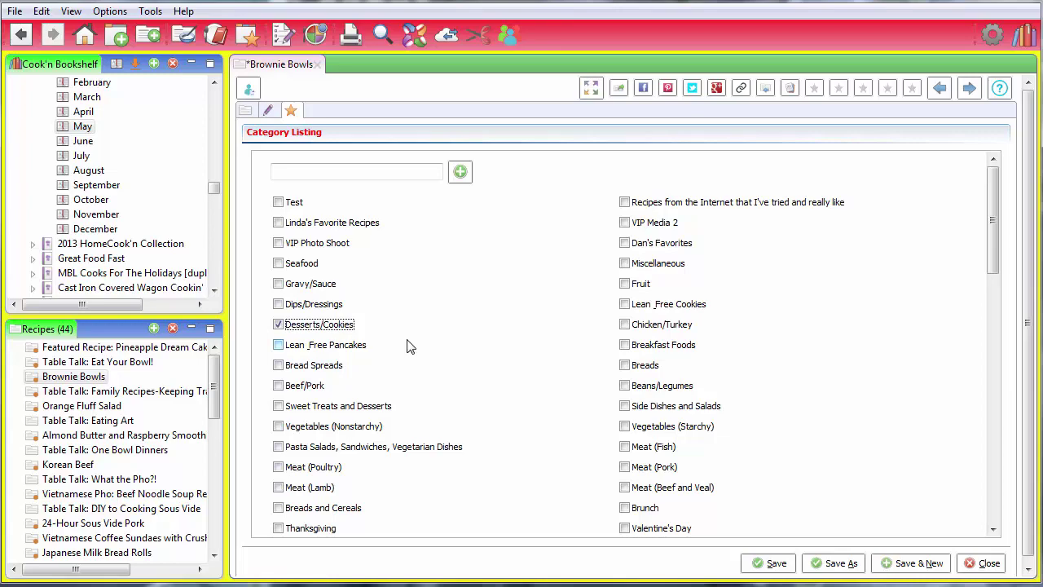
{"action": "left_click", "coordinate": [766, 563]}
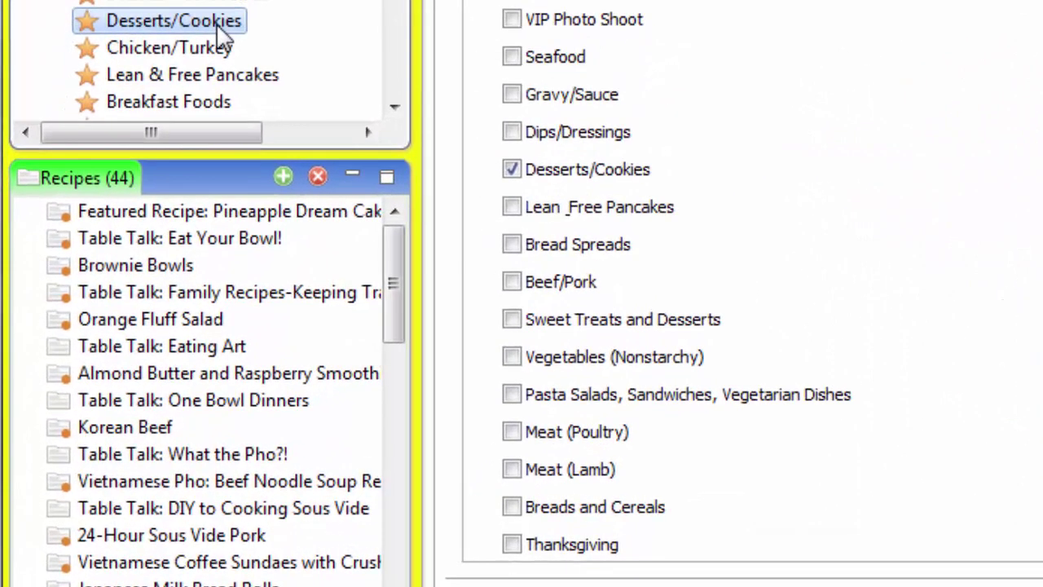
Step: Show the 20 recipes in the Desserts/Cookies category
{"action": "left_click", "coordinate": [226, 22]}
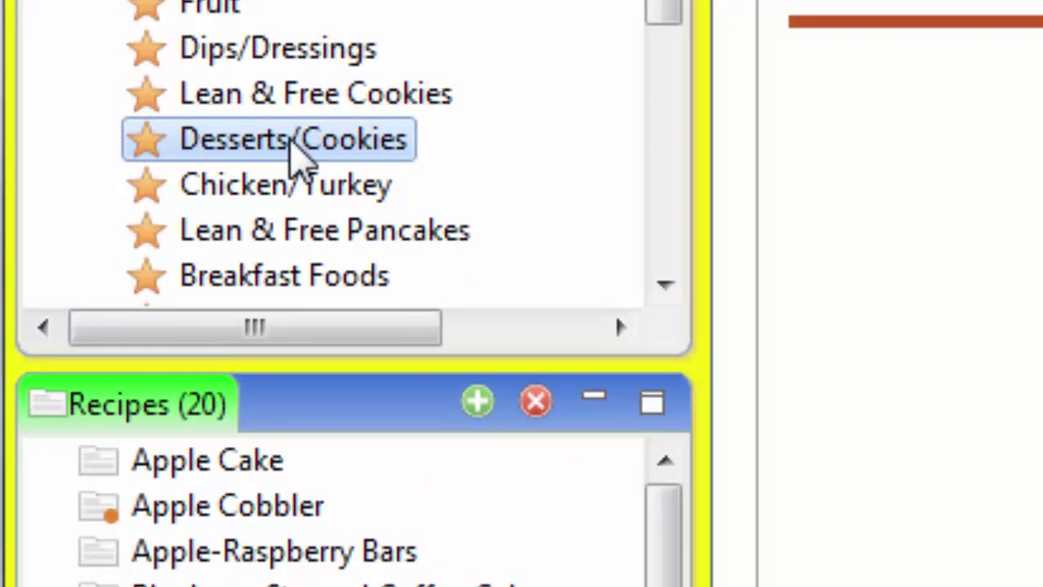
Step: Export the Desserts/Cookies category to desserts-cookbook.docx and dismiss the completion message
{"action": "right_click", "coordinate": [293, 142]}
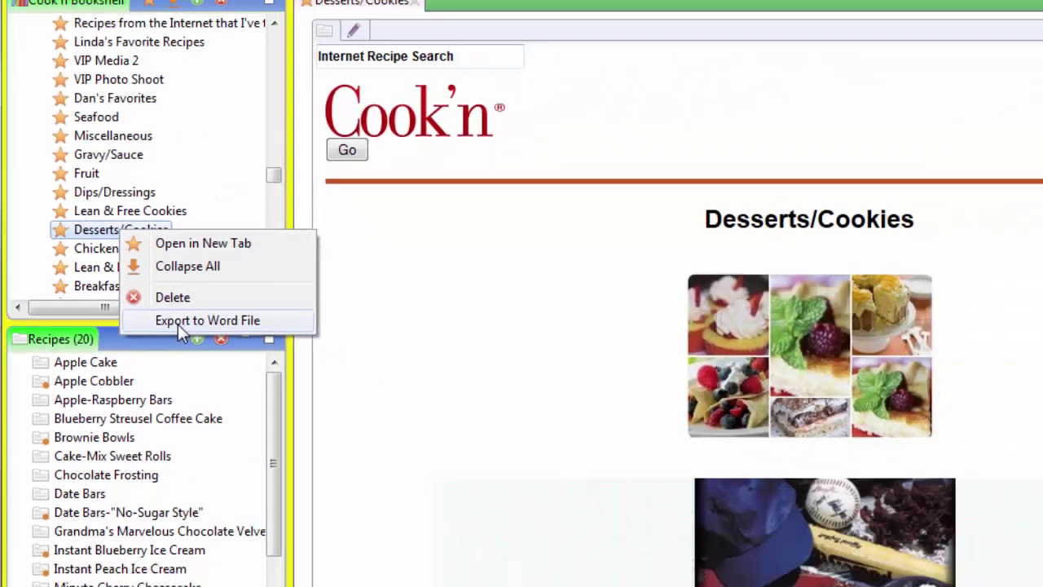
{"action": "left_click", "coordinate": [432, 371]}
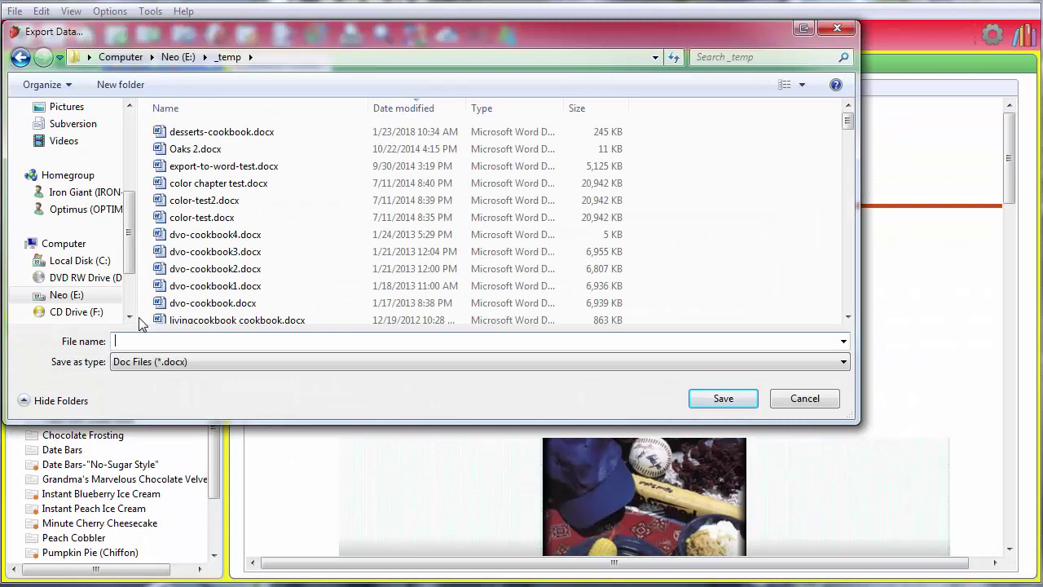
{"action": "double_click", "coordinate": [215, 132]}
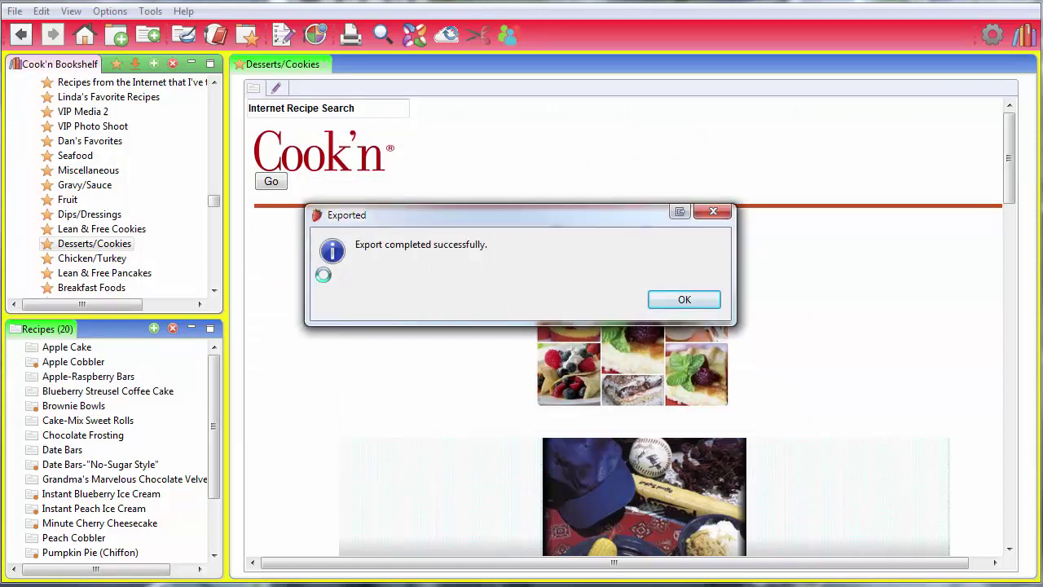
{"action": "left_click", "coordinate": [687, 299]}
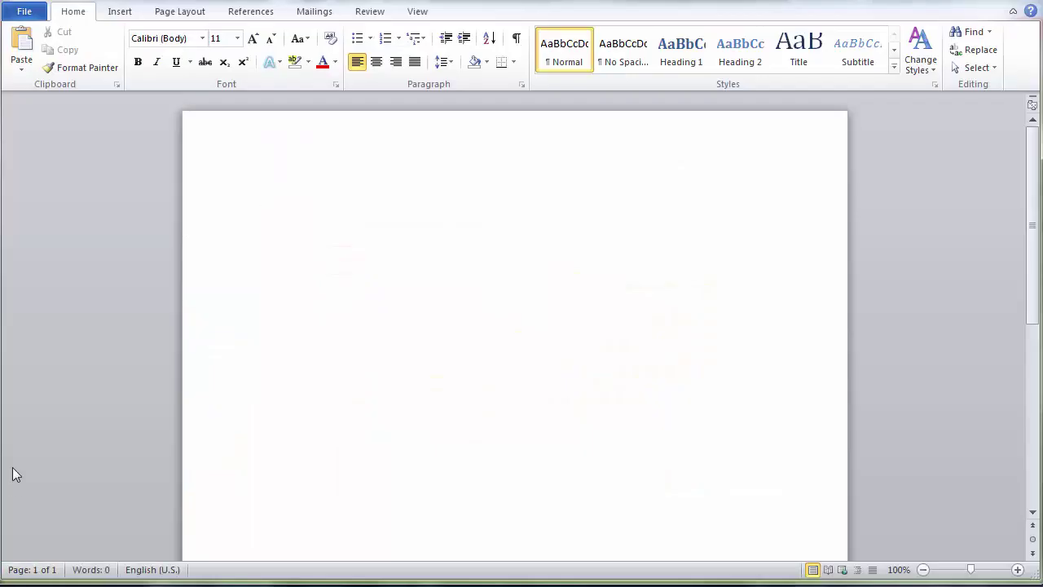
Step: Open desserts-cookbook.docx from Word's recent documents
{"action": "left_click", "coordinate": [23, 13]}
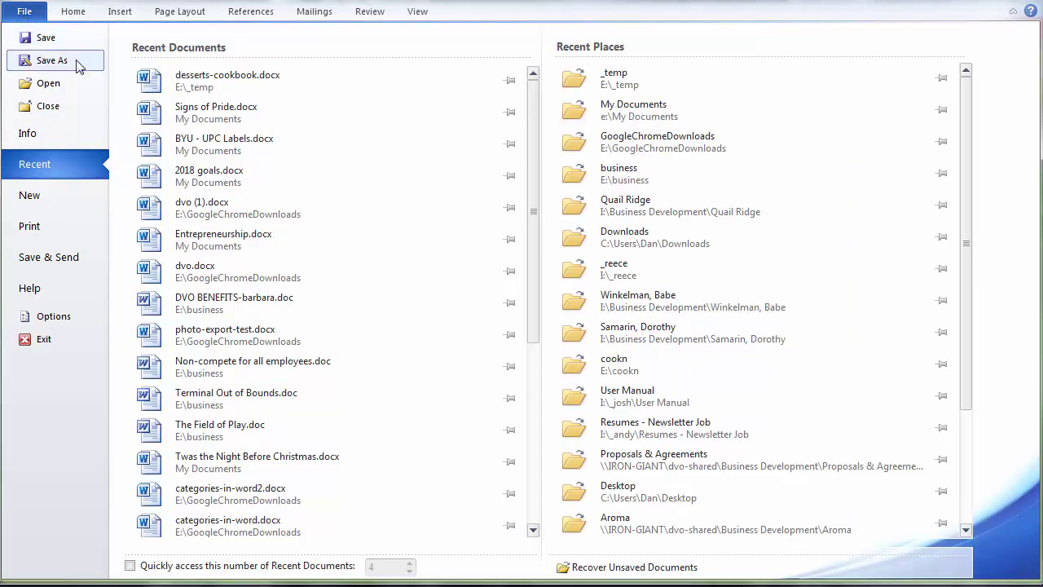
{"action": "left_click", "coordinate": [194, 86]}
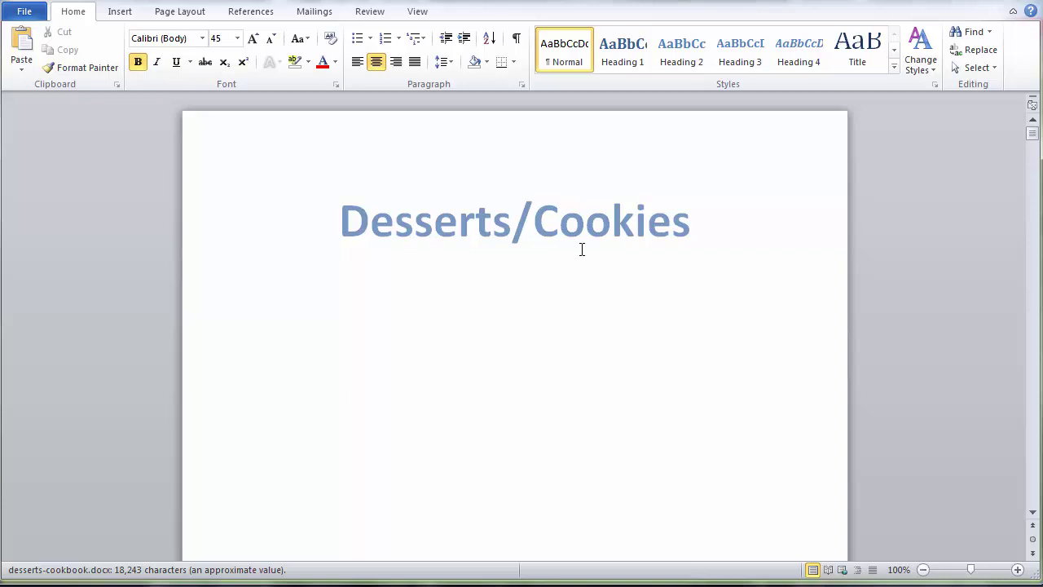
Step: Update the Table of Contents field so it lists Apple Cake through Whole-Wheat Angel Food Cake
{"action": "scroll", "coordinate": [581, 250], "scroll_direction": "down", "scroll_amount": 10}
{"action": "scroll", "coordinate": [582, 250], "scroll_direction": "down", "scroll_amount": 6}
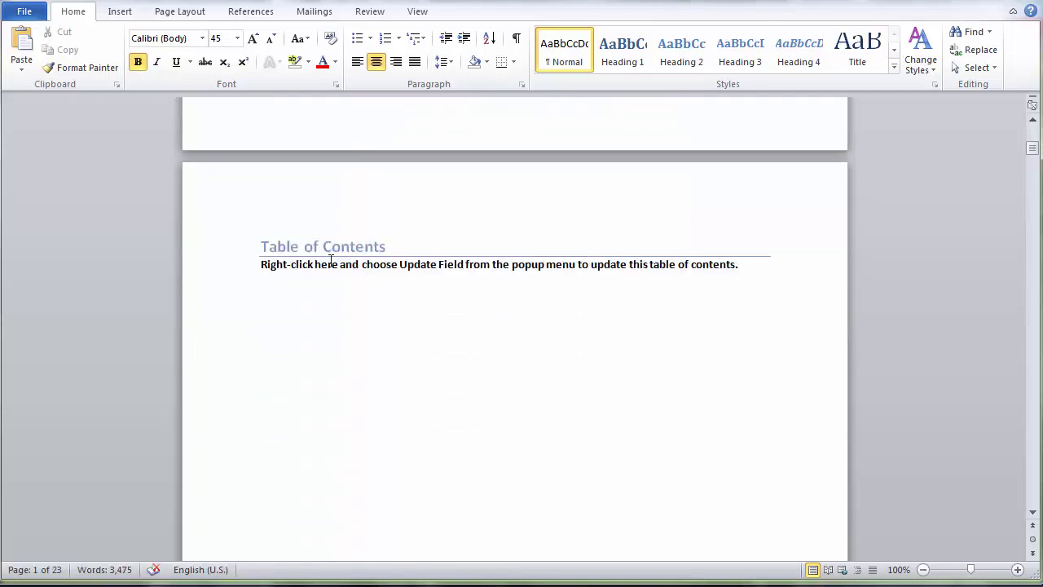
{"action": "right_click", "coordinate": [331, 258]}
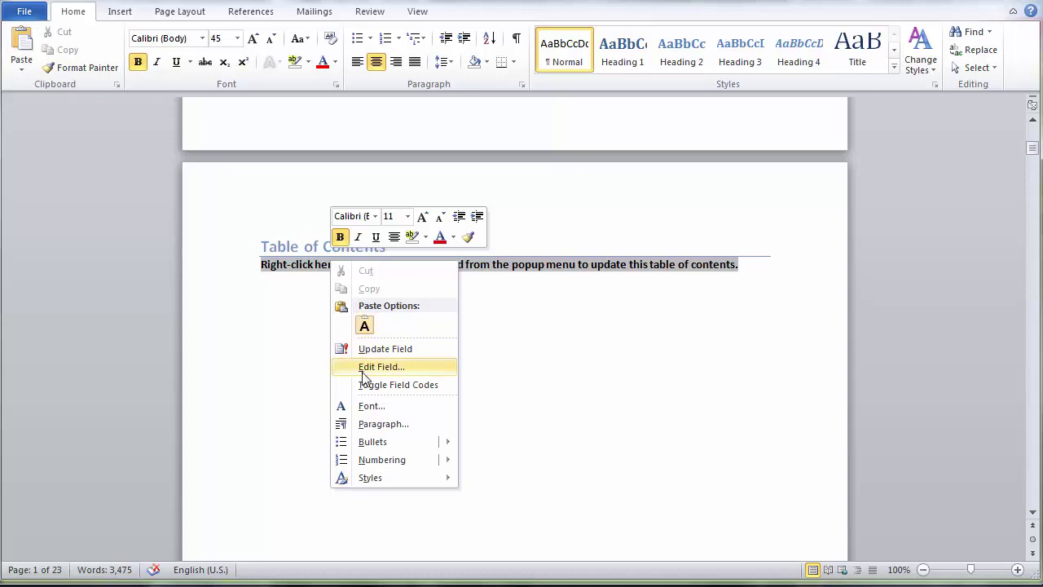
{"action": "left_click", "coordinate": [379, 349]}
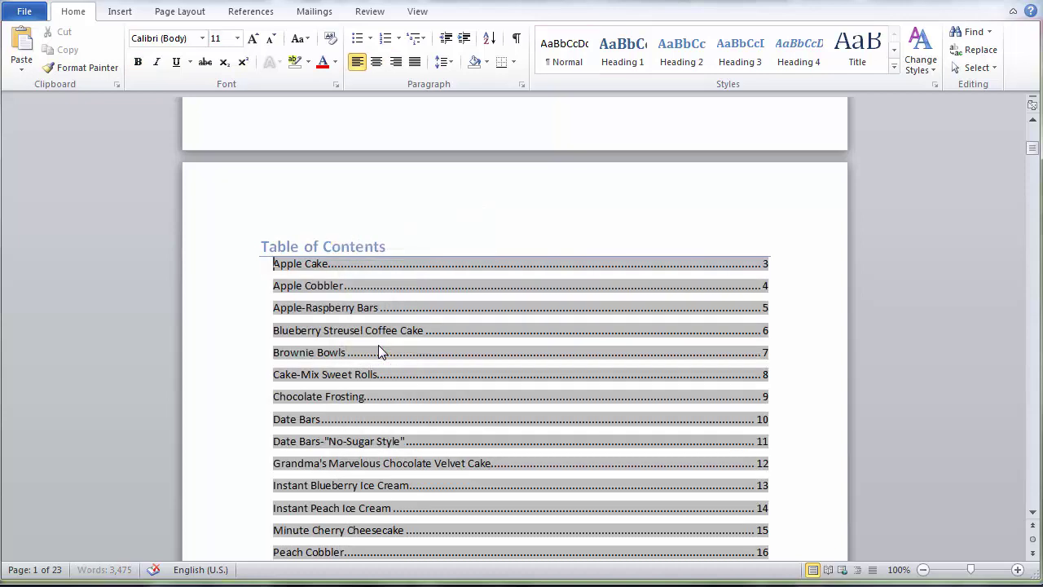
{"action": "left_click", "coordinate": [775, 207]}
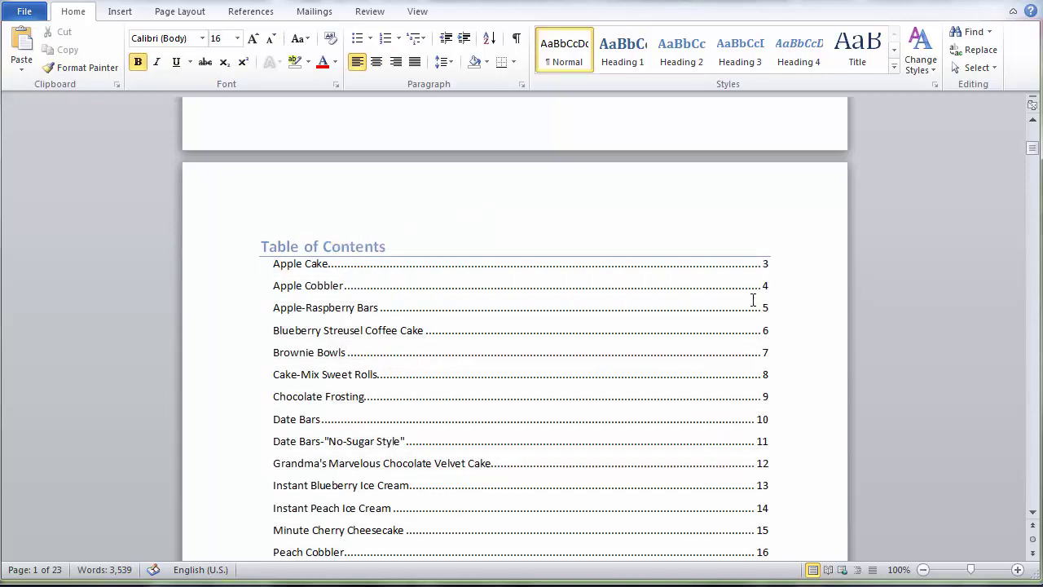
{"action": "scroll", "coordinate": [753, 300], "scroll_direction": "down", "scroll_amount": 5}
{"action": "scroll", "coordinate": [753, 301], "scroll_direction": "down", "scroll_amount": 6}
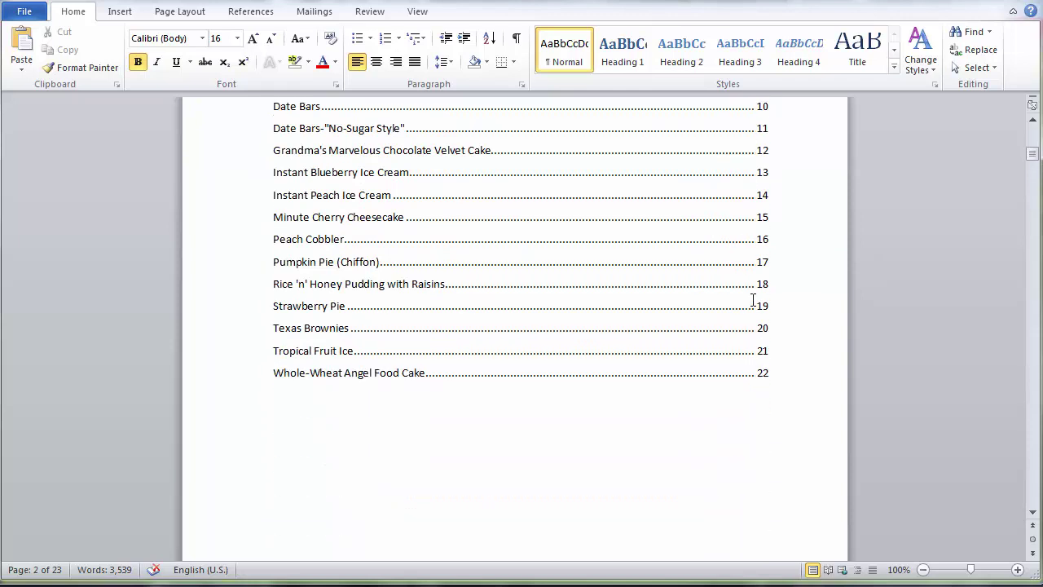
{"action": "scroll", "coordinate": [766, 199], "scroll_direction": "down", "scroll_amount": 15}
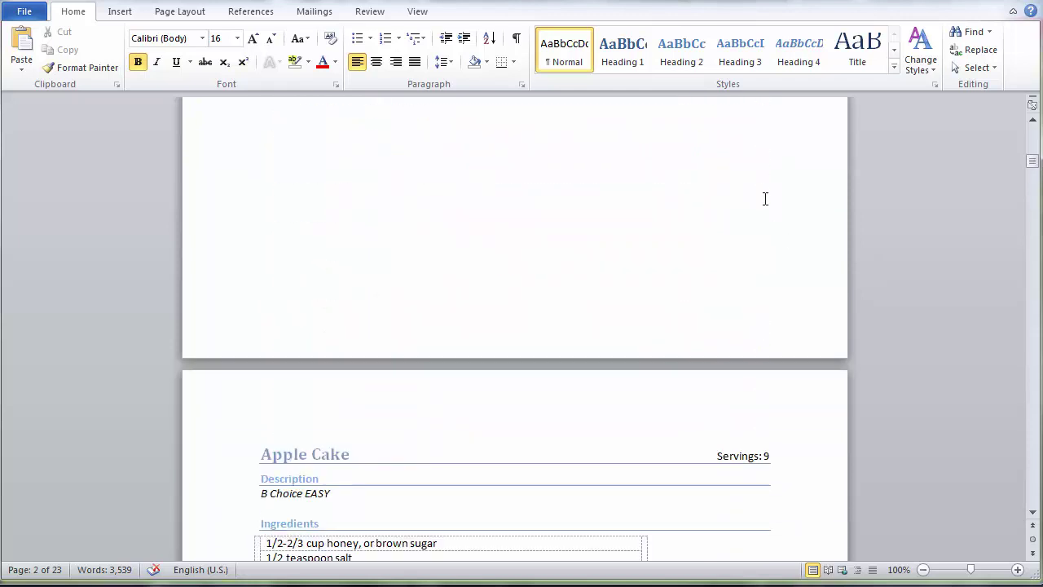
{"action": "scroll", "coordinate": [763, 198], "scroll_direction": "down", "scroll_amount": 14}
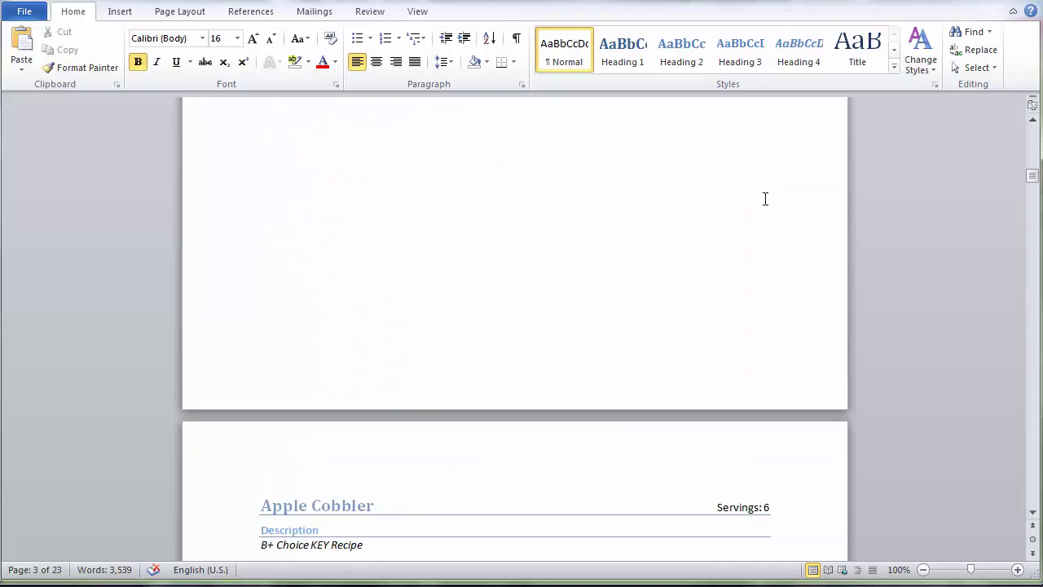
{"action": "scroll", "coordinate": [764, 199], "scroll_direction": "down", "scroll_amount": 20}
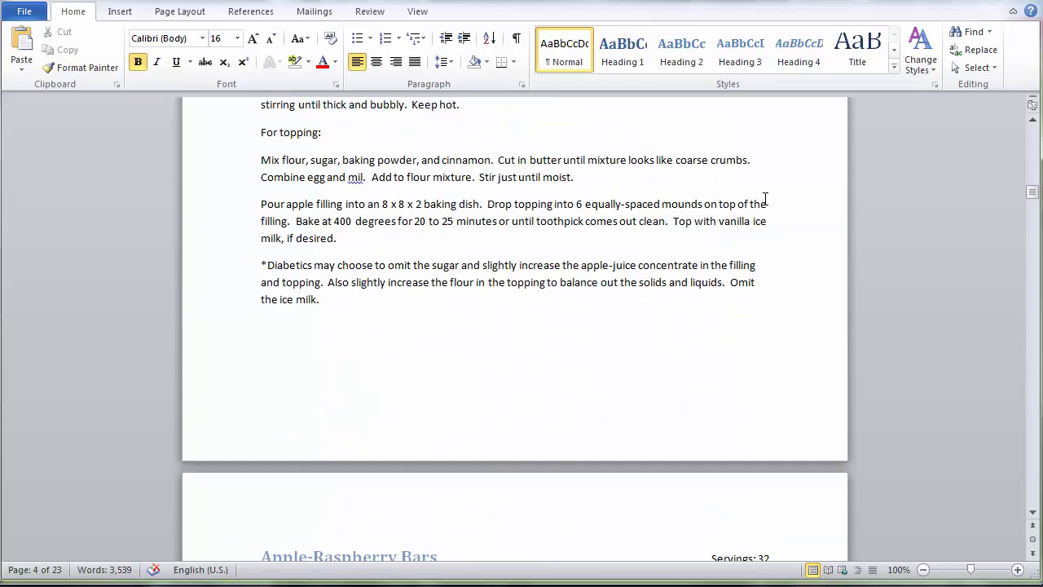
{"action": "scroll", "coordinate": [627, 263], "scroll_direction": "down", "scroll_amount": 15}
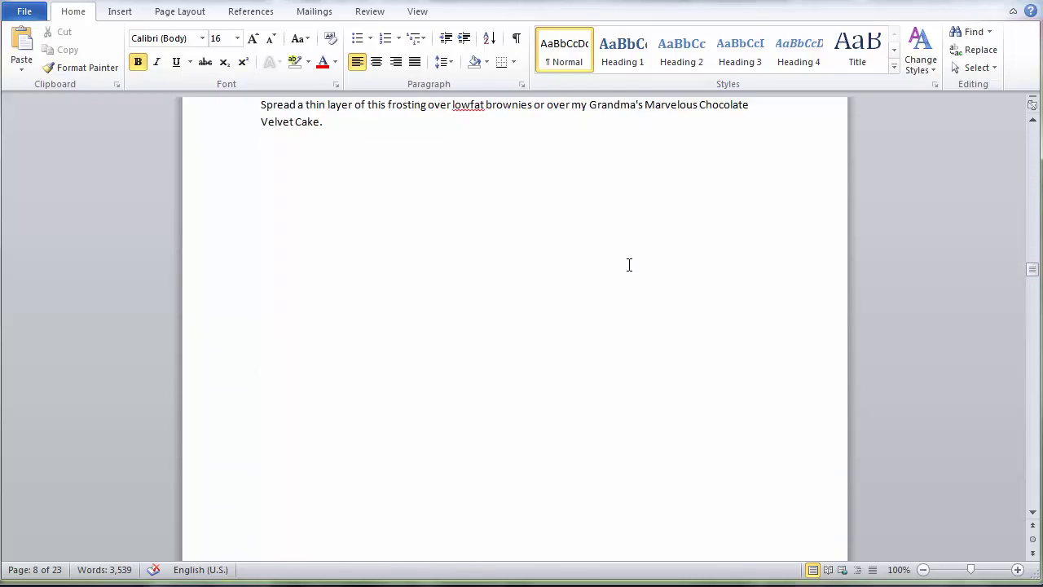
{"action": "left_click_drag", "start_coordinate": [1031, 288], "coordinate": [1020, 503]}
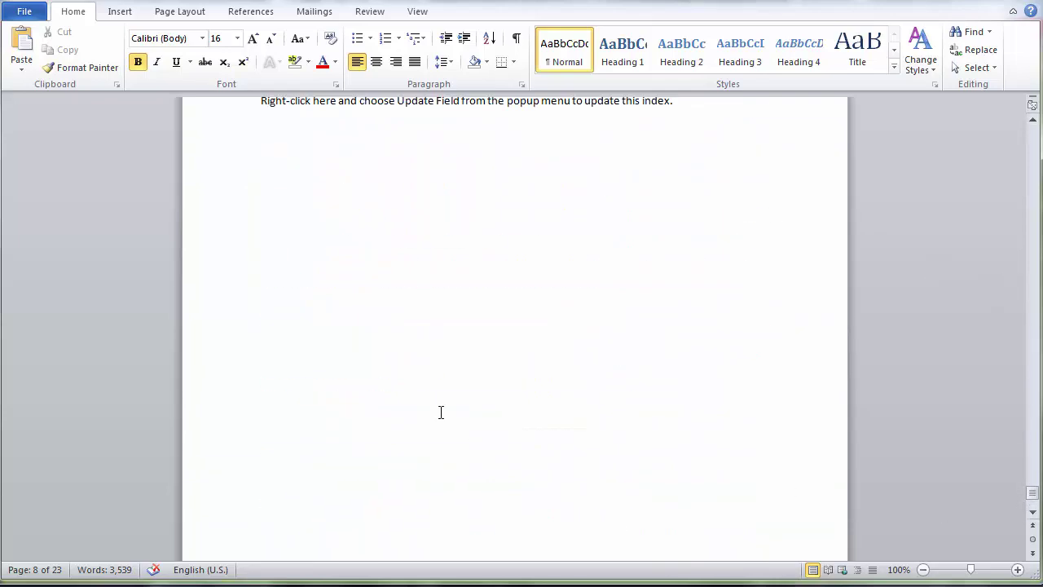
Step: Update the Index field to list all recipes alphabetically with page numbers 3–22
{"action": "scroll", "coordinate": [440, 412], "scroll_direction": "up", "scroll_amount": 5}
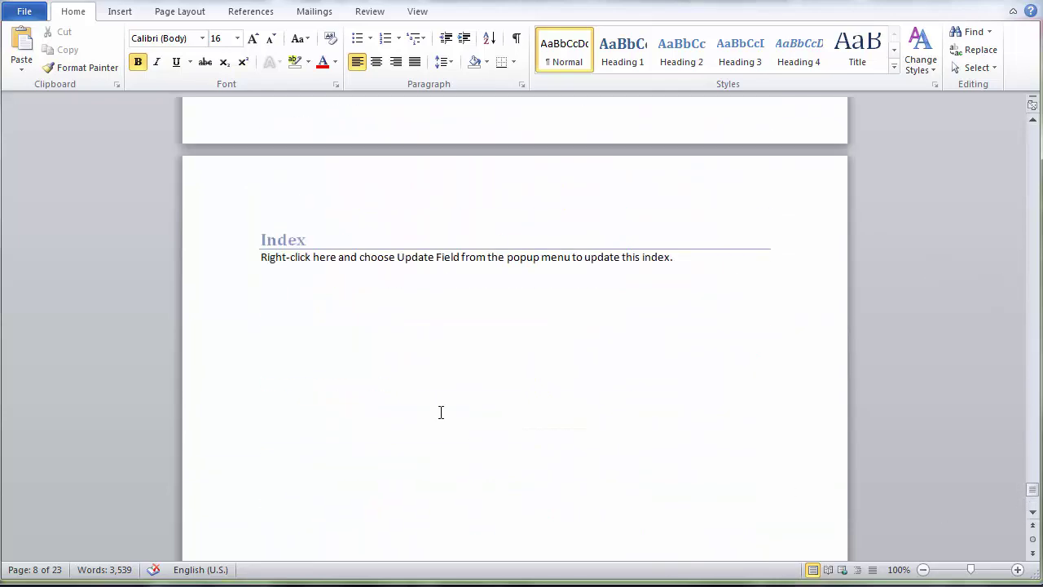
{"action": "right_click", "coordinate": [341, 296]}
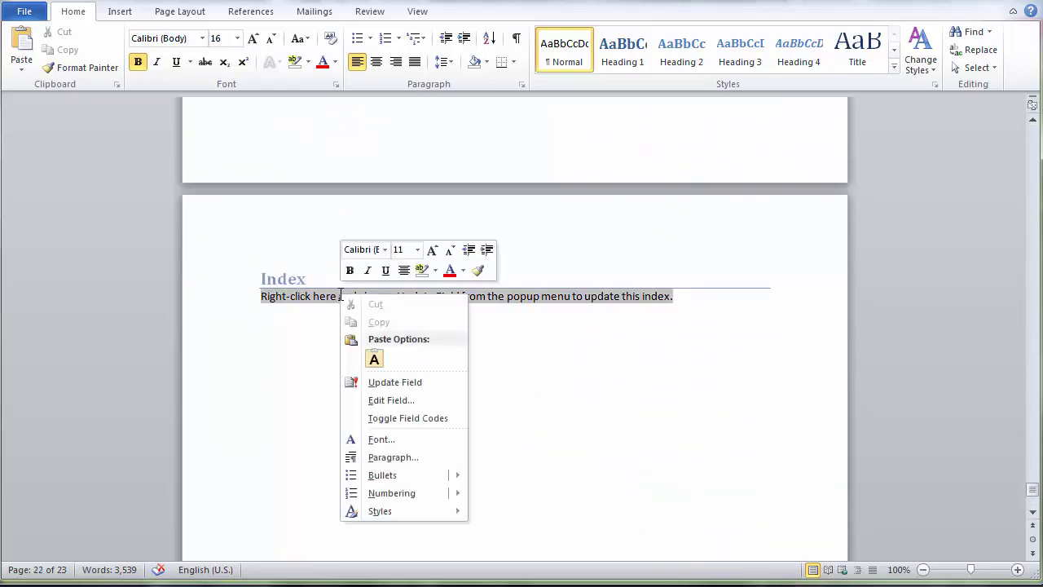
{"action": "left_click", "coordinate": [383, 381]}
{"action": "scroll", "coordinate": [476, 286], "scroll_direction": "down", "scroll_amount": 1}
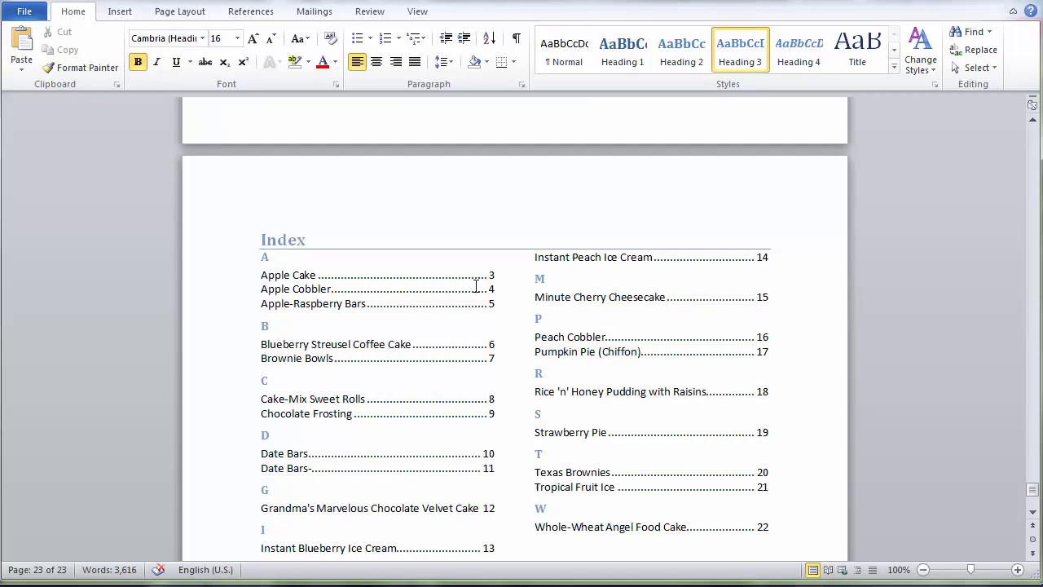
{"action": "scroll", "coordinate": [476, 286], "scroll_direction": "down", "scroll_amount": 4}
{"action": "scroll", "coordinate": [476, 286], "scroll_direction": "up", "scroll_amount": 4}
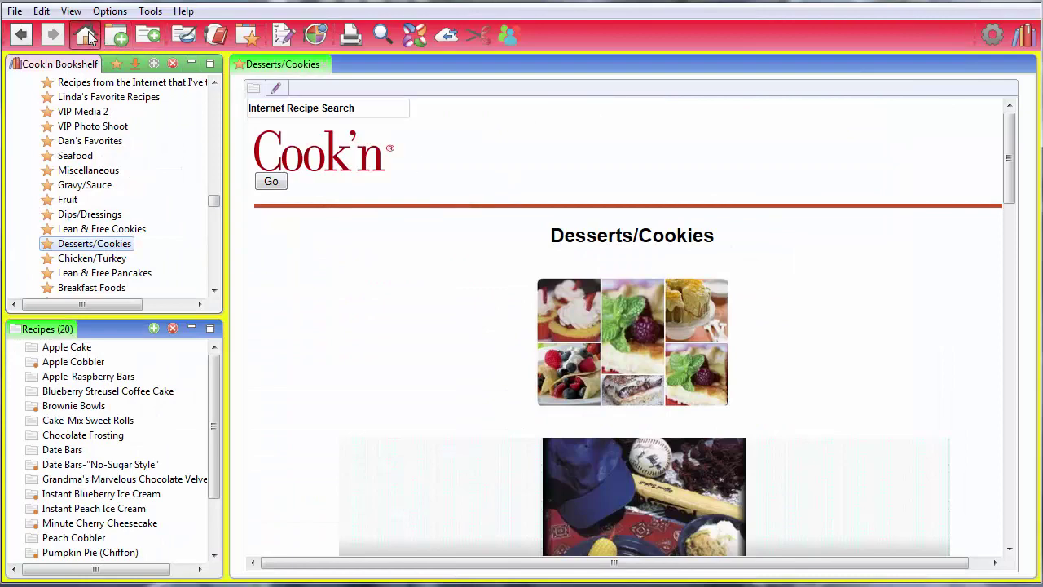
Step: Go back to the Cook'n Home page
{"action": "left_click", "coordinate": [86, 35]}
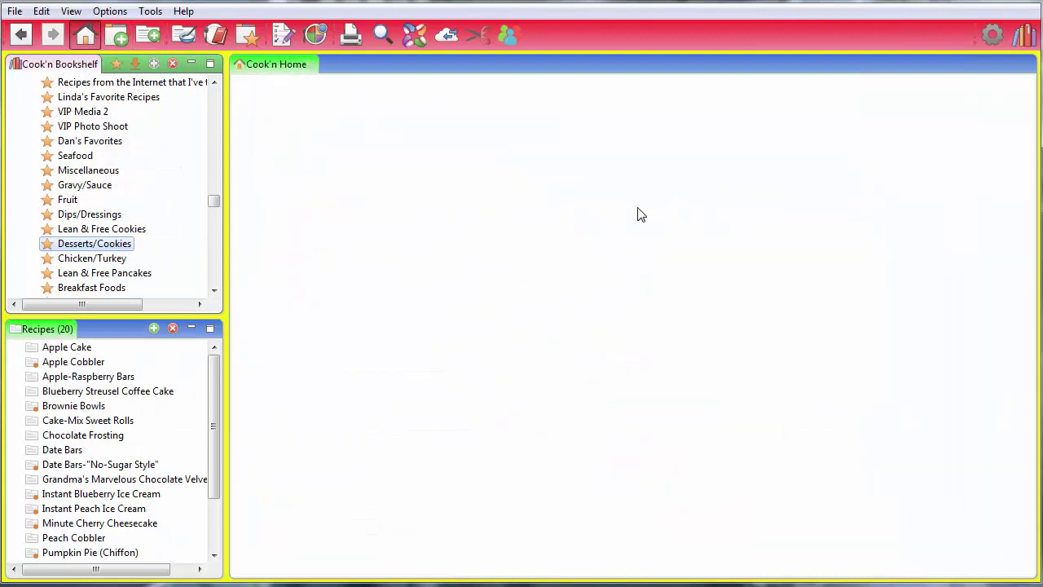